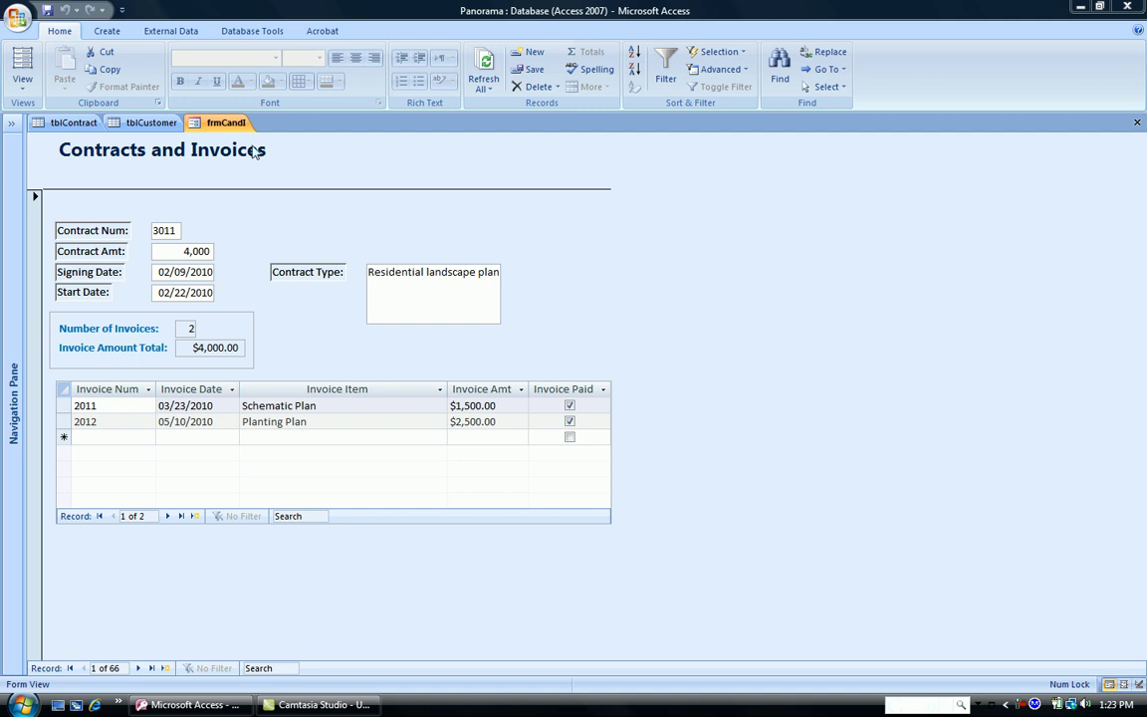
# - Review the customer records in tblCustomer and the contract records in tblContract, and return to the frmCandI form
pyautogui.click(144, 122)
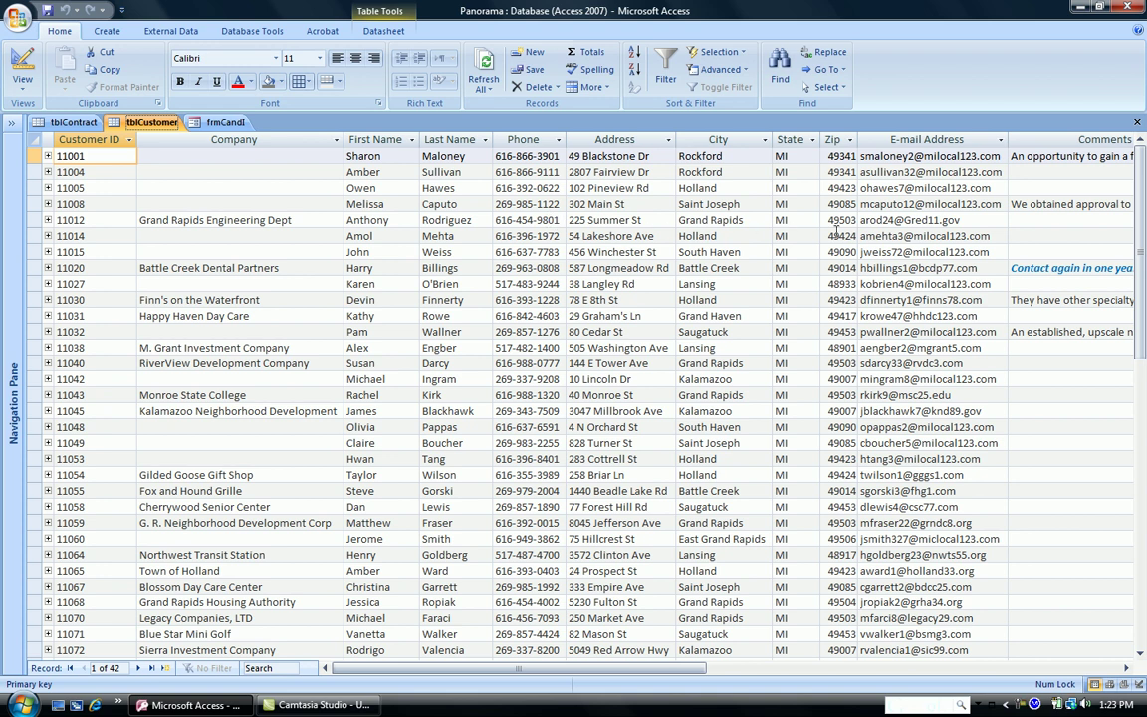
pyautogui.click(72, 123)
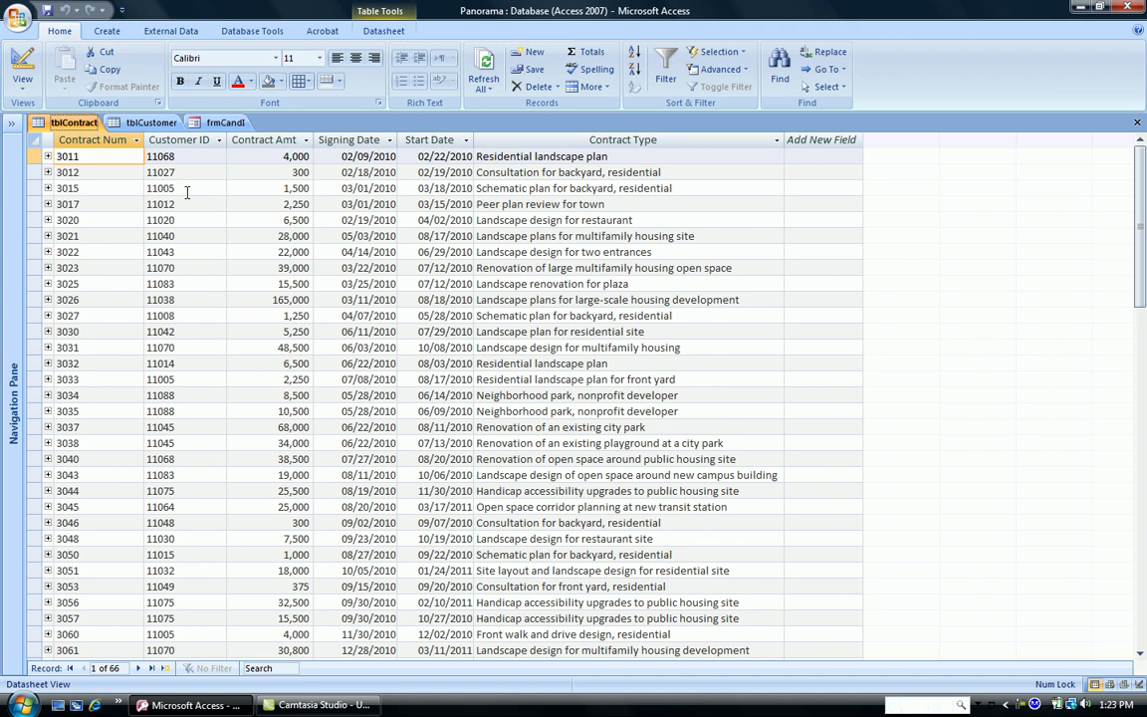
pyautogui.click(225, 121)
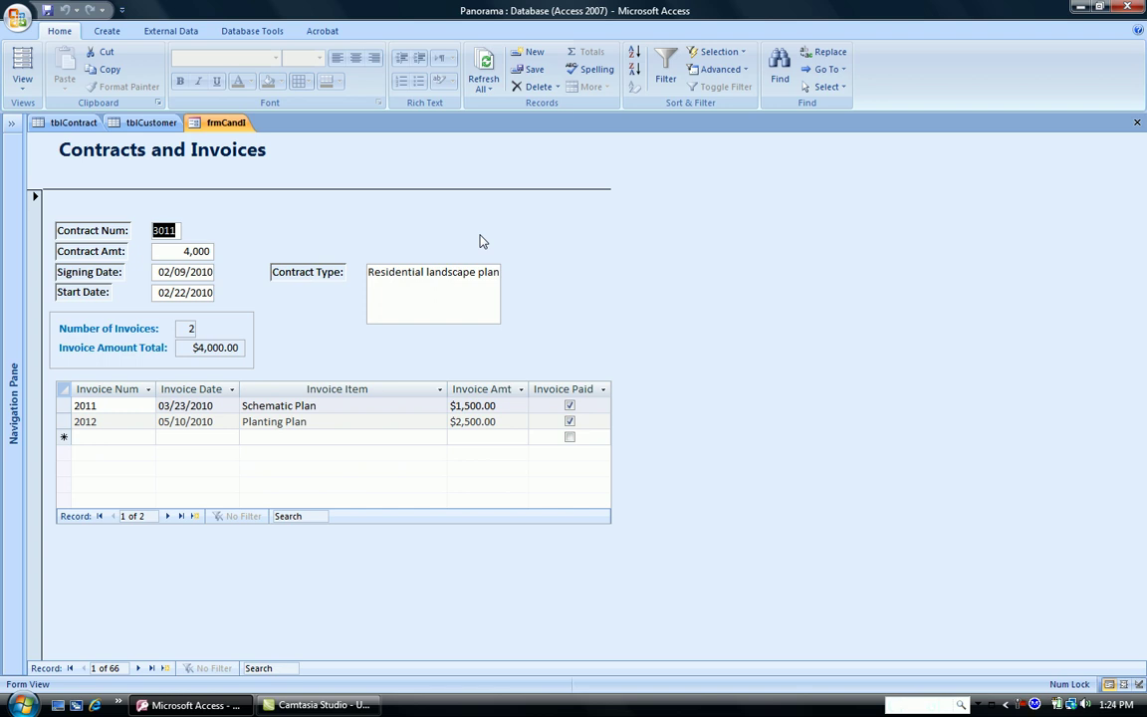
# - Show the frmCandI form in Design View and place a combo box in the Detail section above the Contract Type field
pyautogui.click(23, 87)
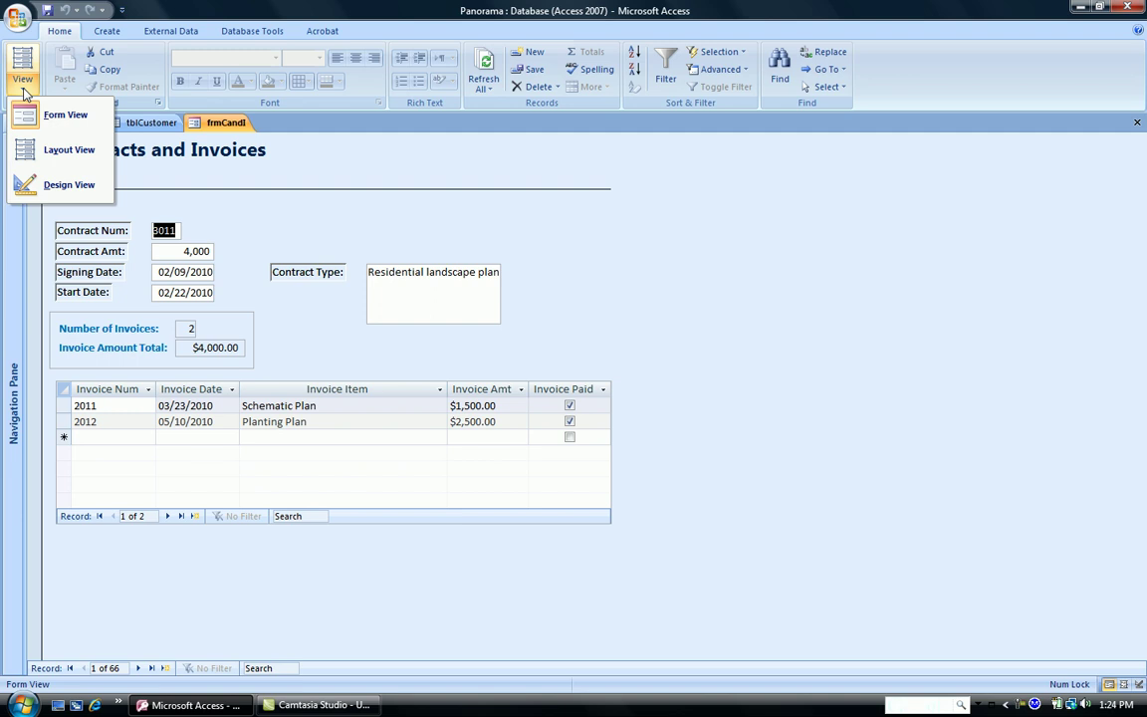
pyautogui.click(54, 187)
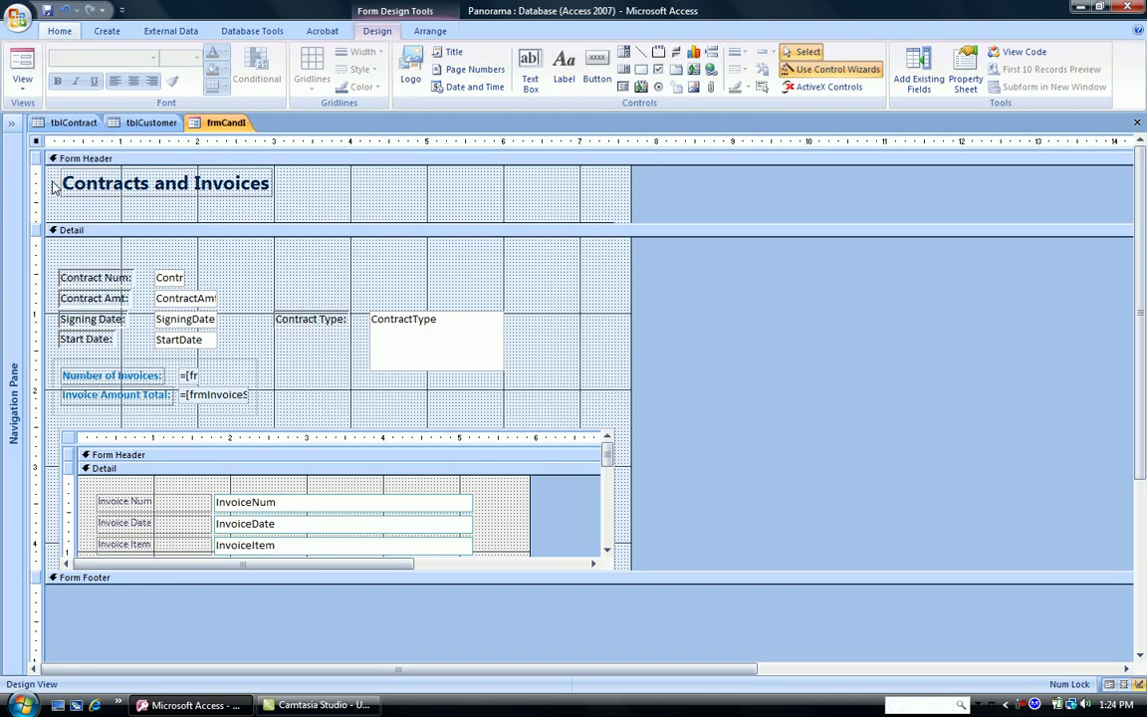
pyautogui.click(622, 53)
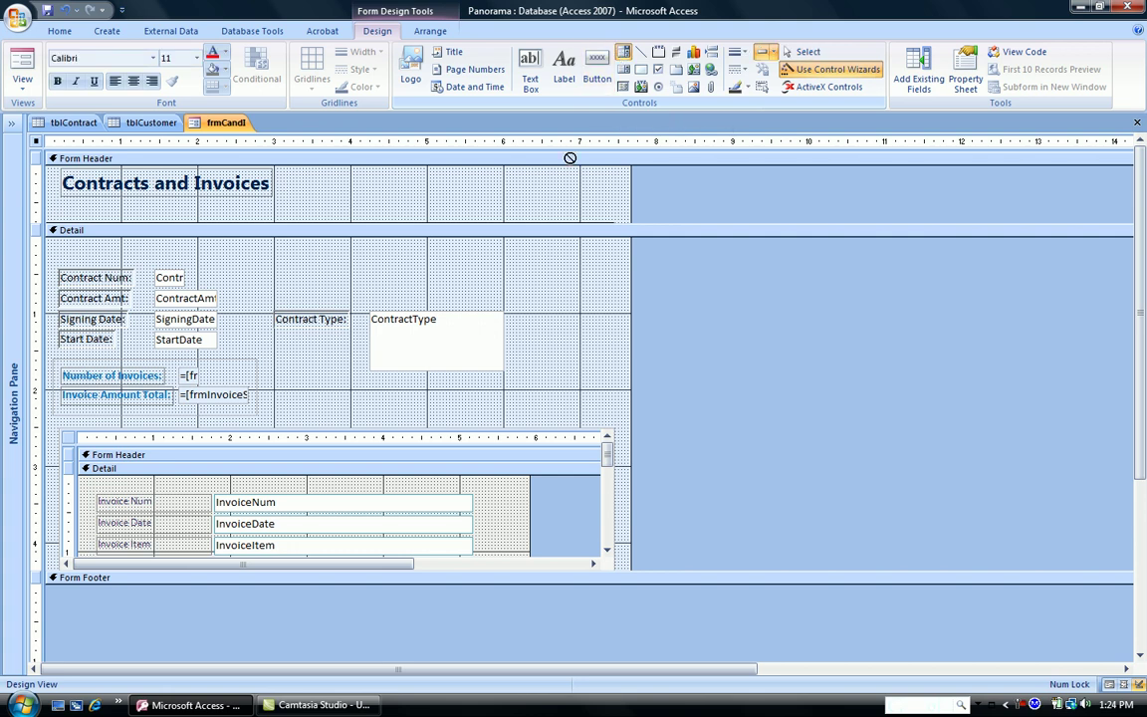
pyautogui.click(350, 259)
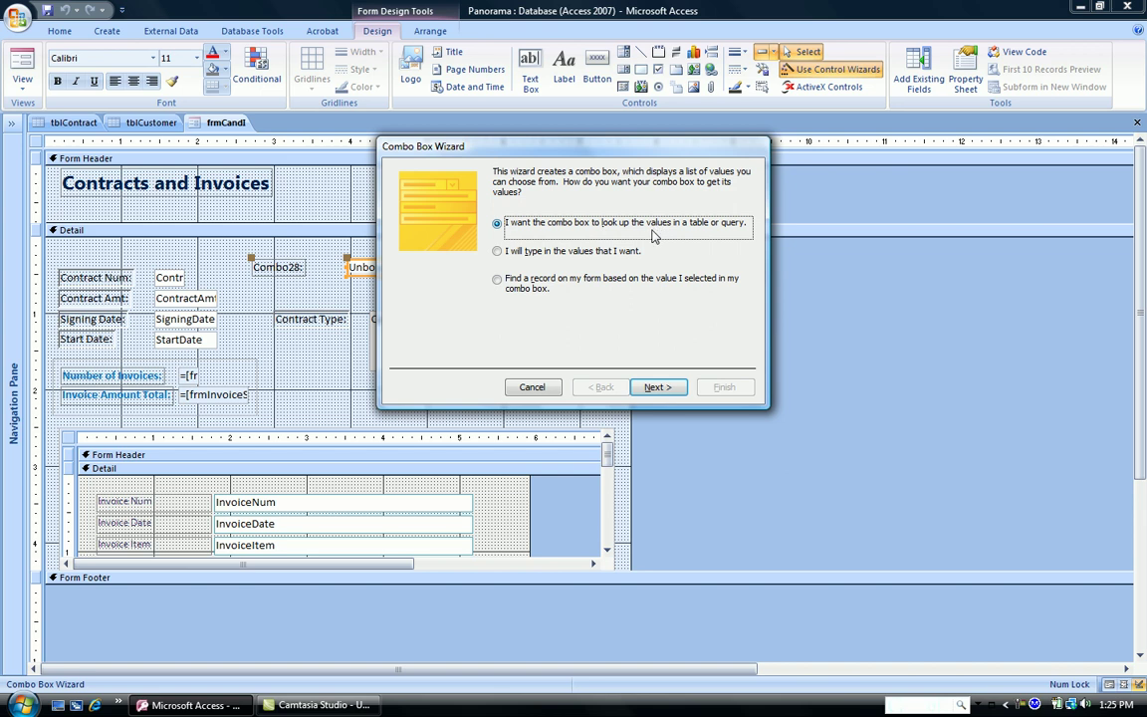
# - Have the combo box look up its values in a table or query, using the qryCustomersByName query as the source
pyautogui.click(654, 389)
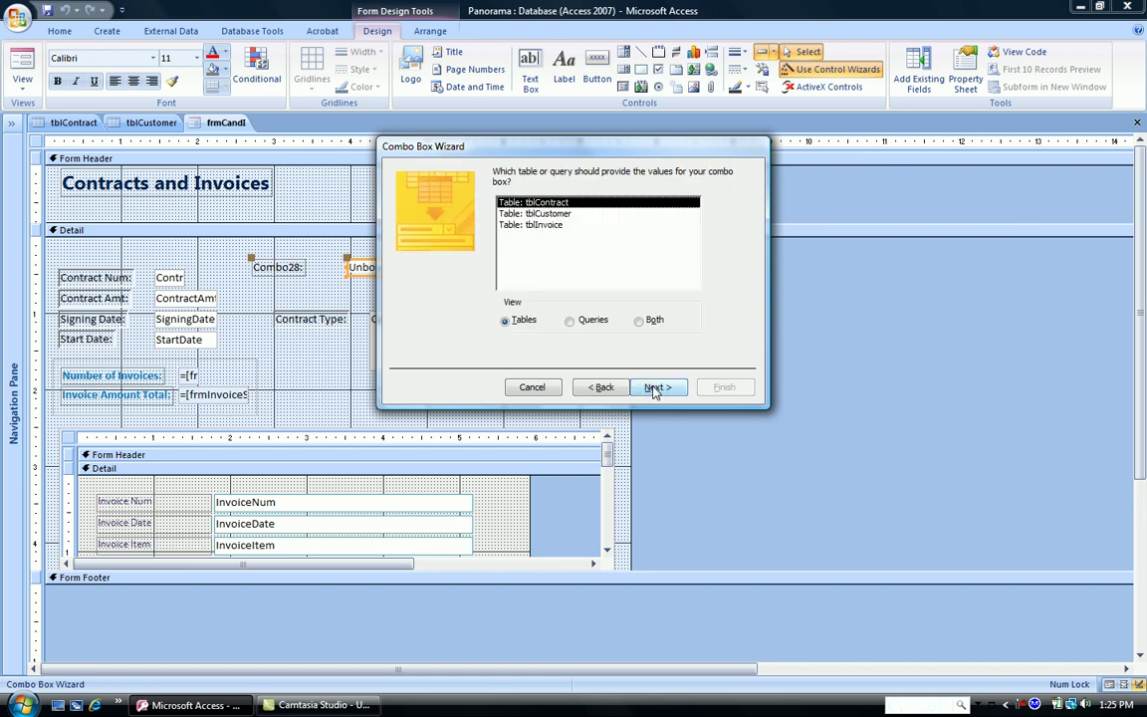
pyautogui.click(570, 322)
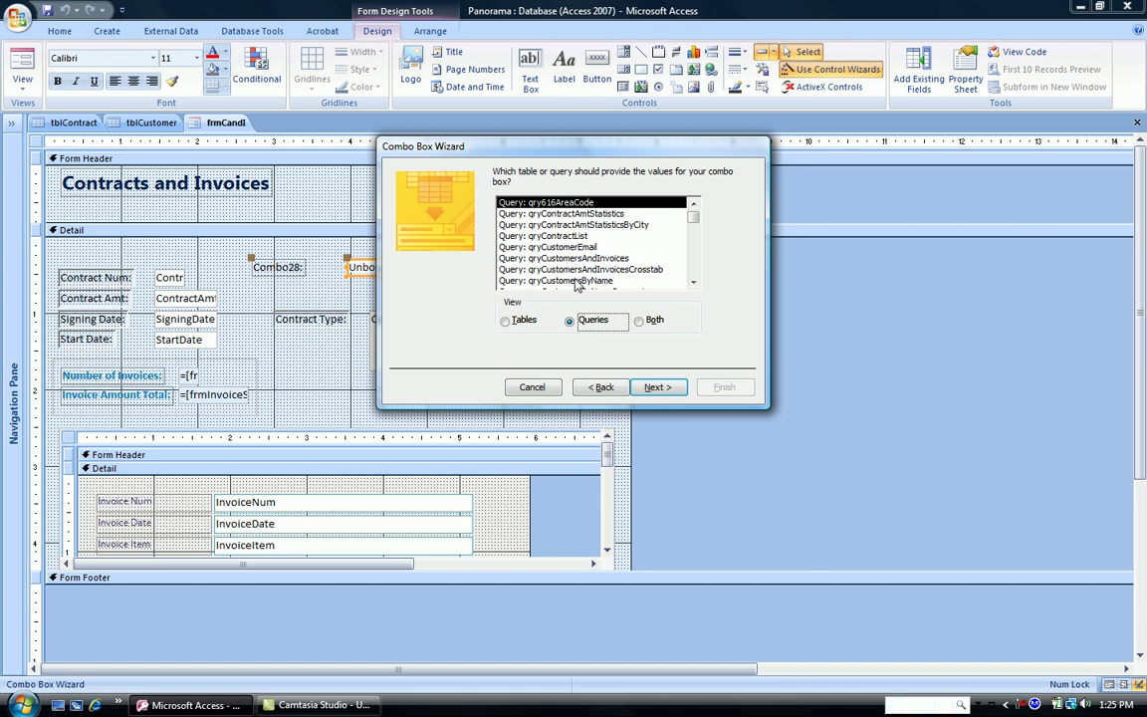
pyautogui.click(576, 282)
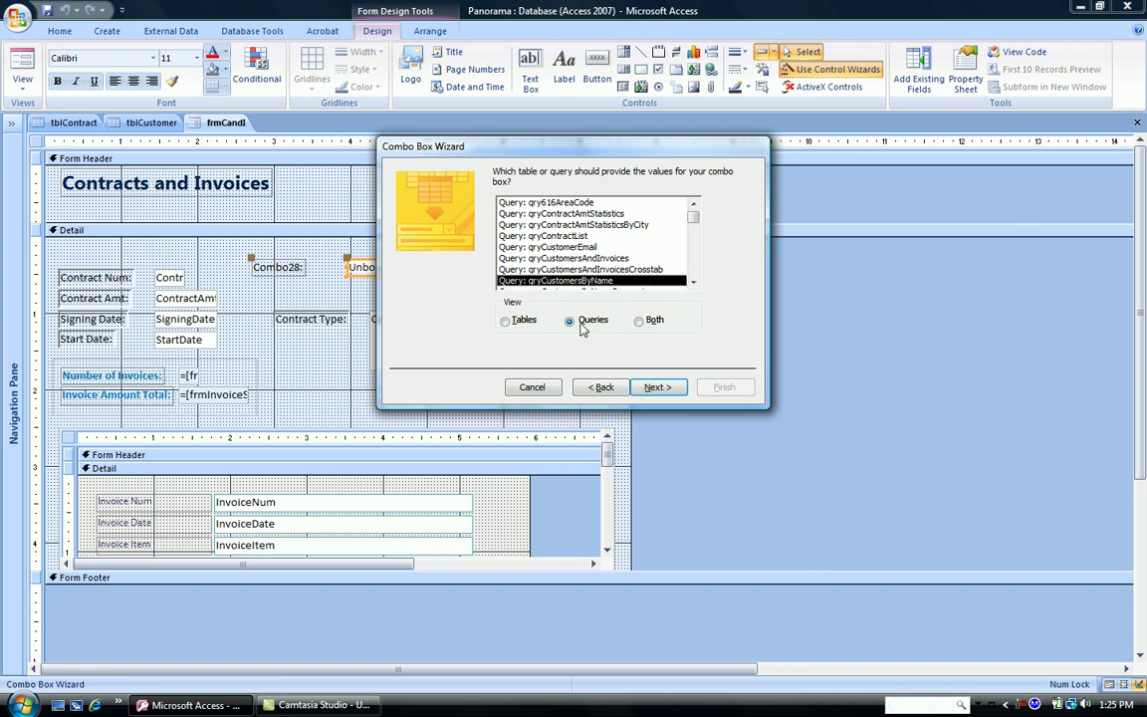
pyautogui.click(654, 390)
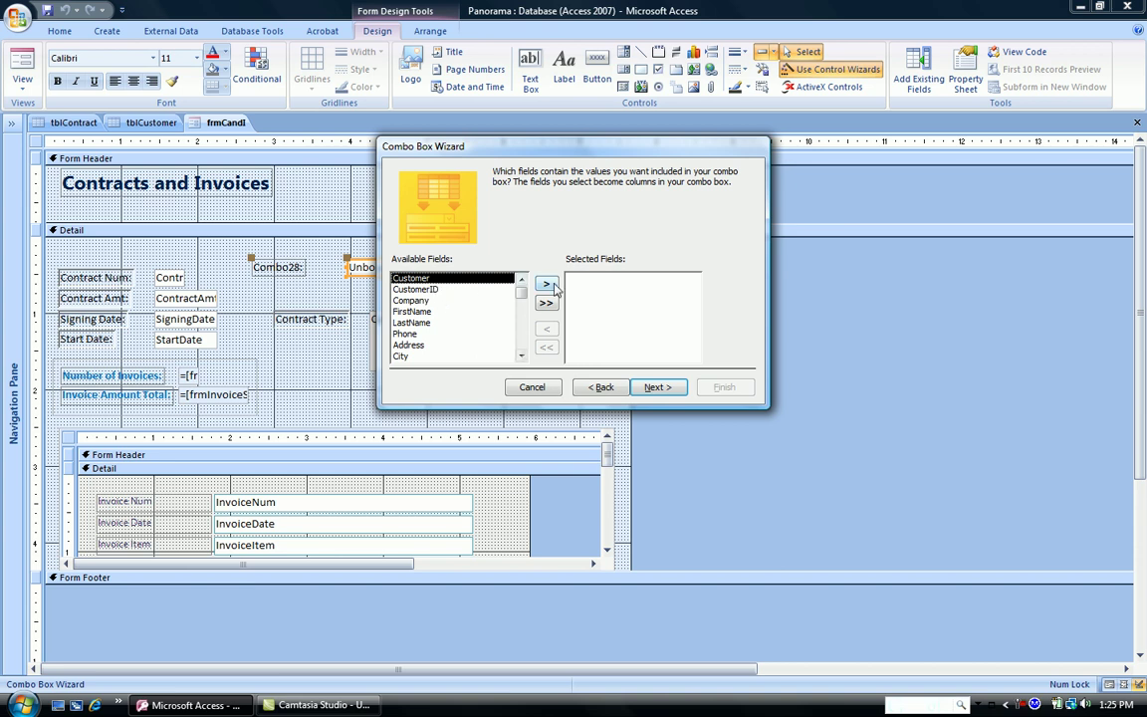
# - Include the Customer and CustomerID fields in the combo box and sort its items by Customer in ascending order
pyautogui.click(546, 285)
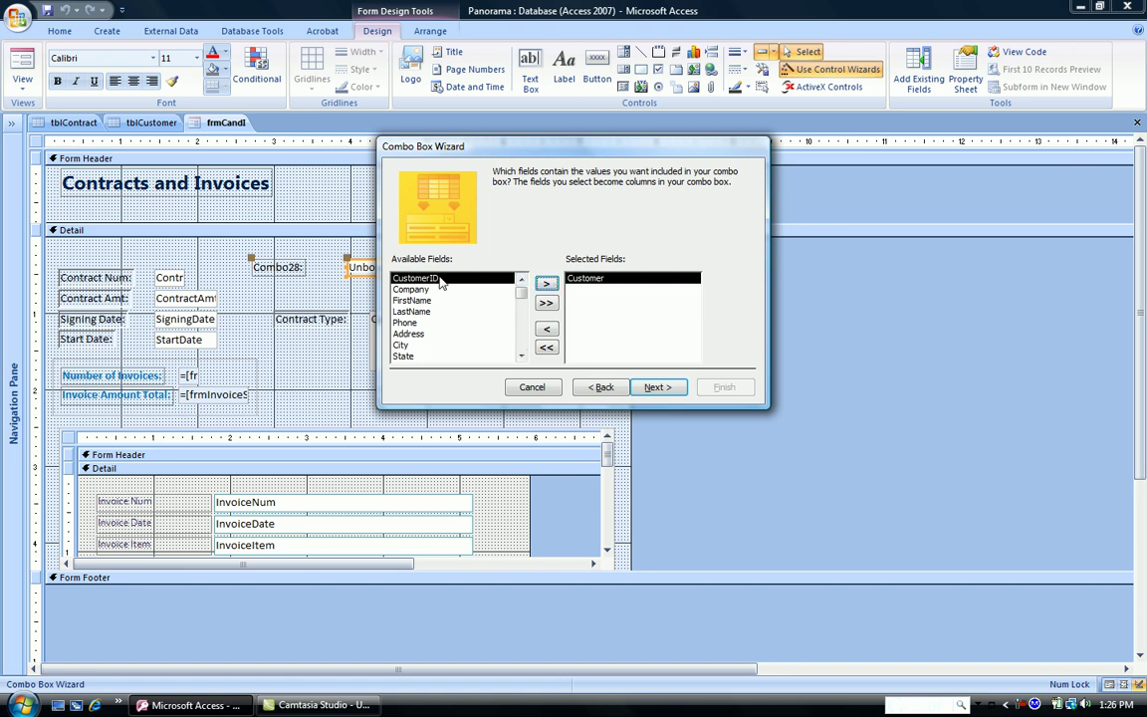
pyautogui.click(546, 285)
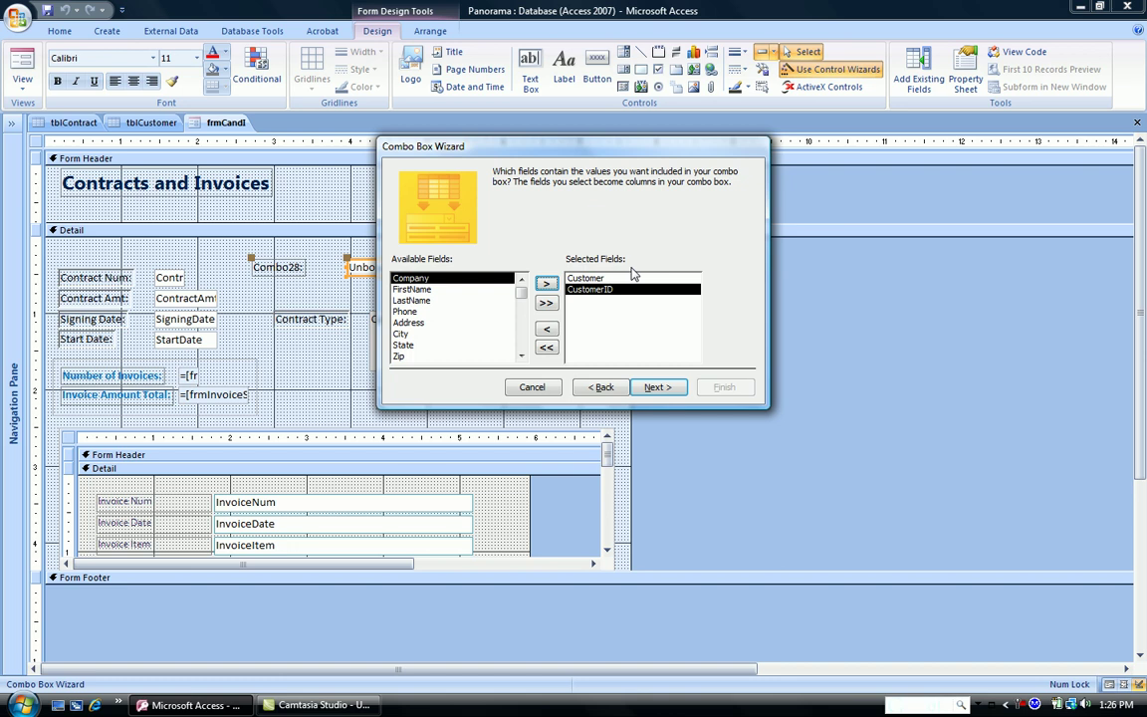
pyautogui.click(656, 388)
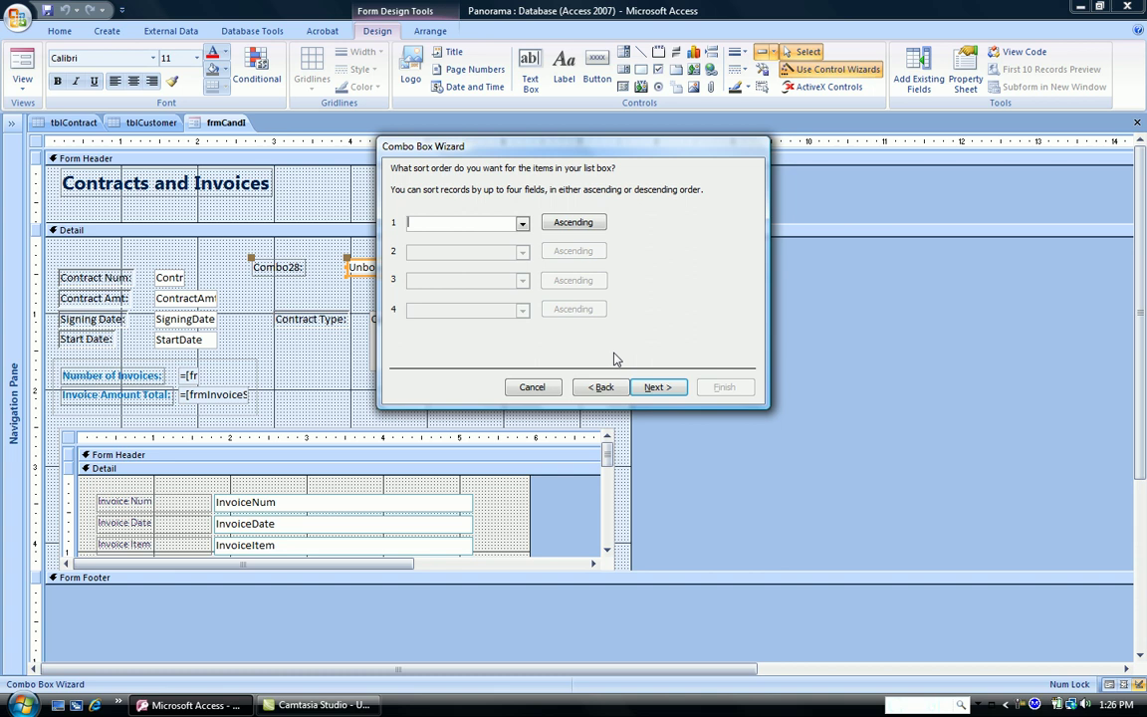
pyautogui.click(522, 223)
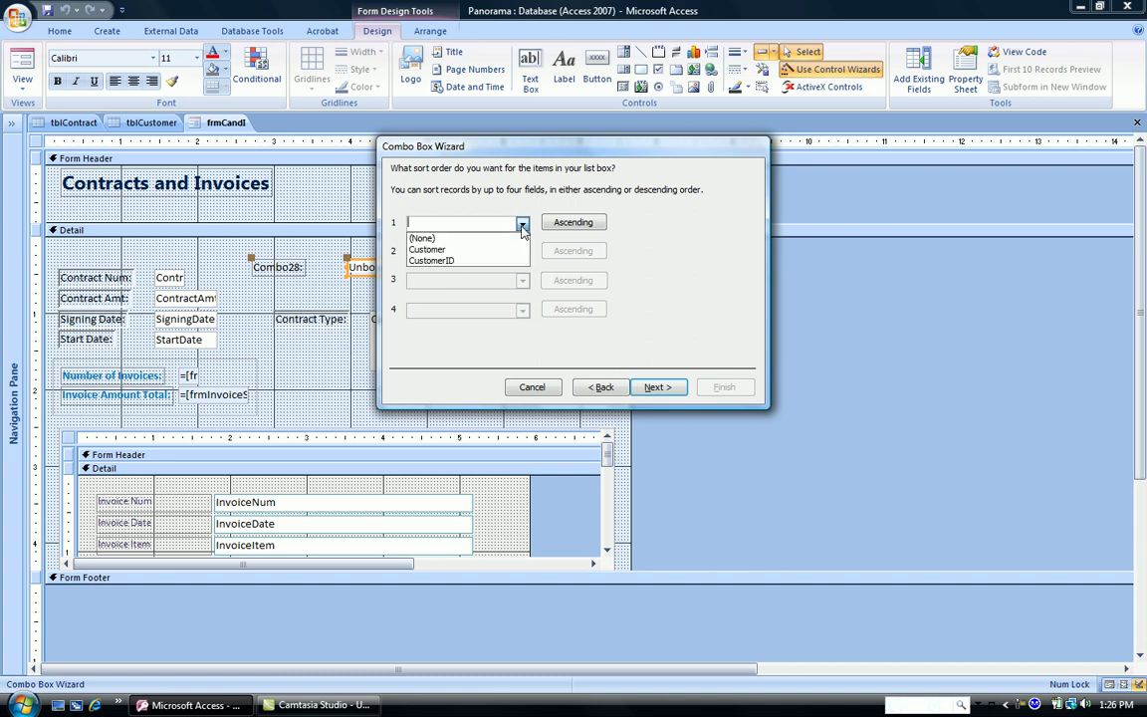
pyautogui.click(472, 249)
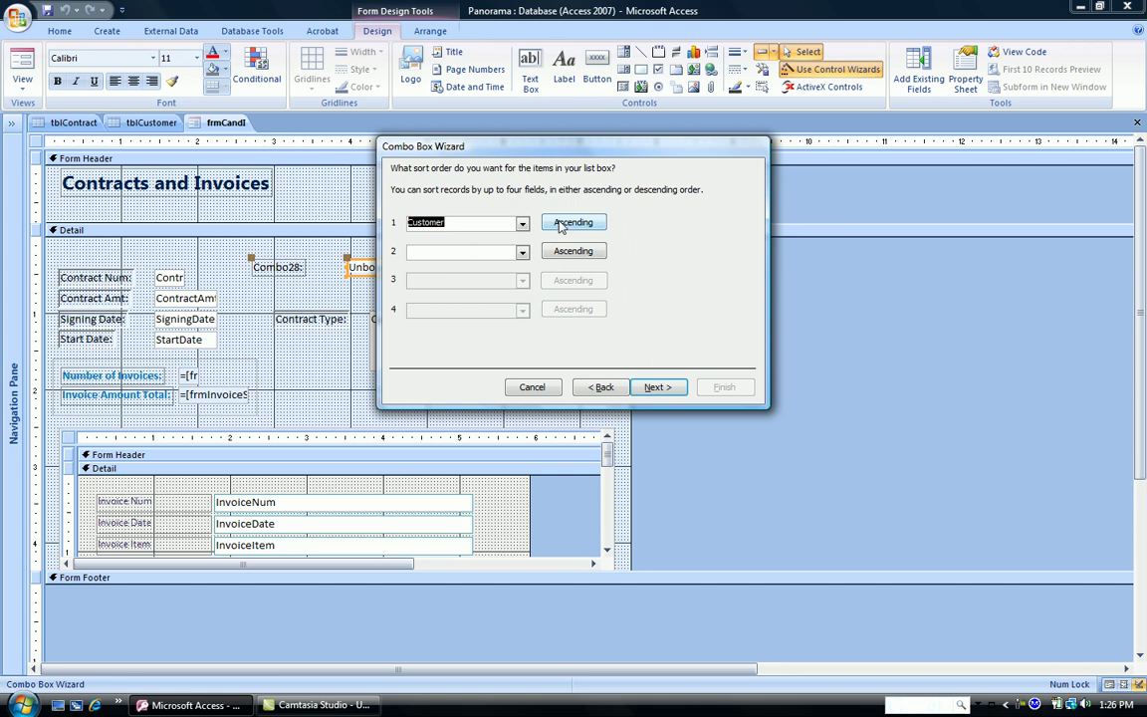
pyautogui.click(657, 387)
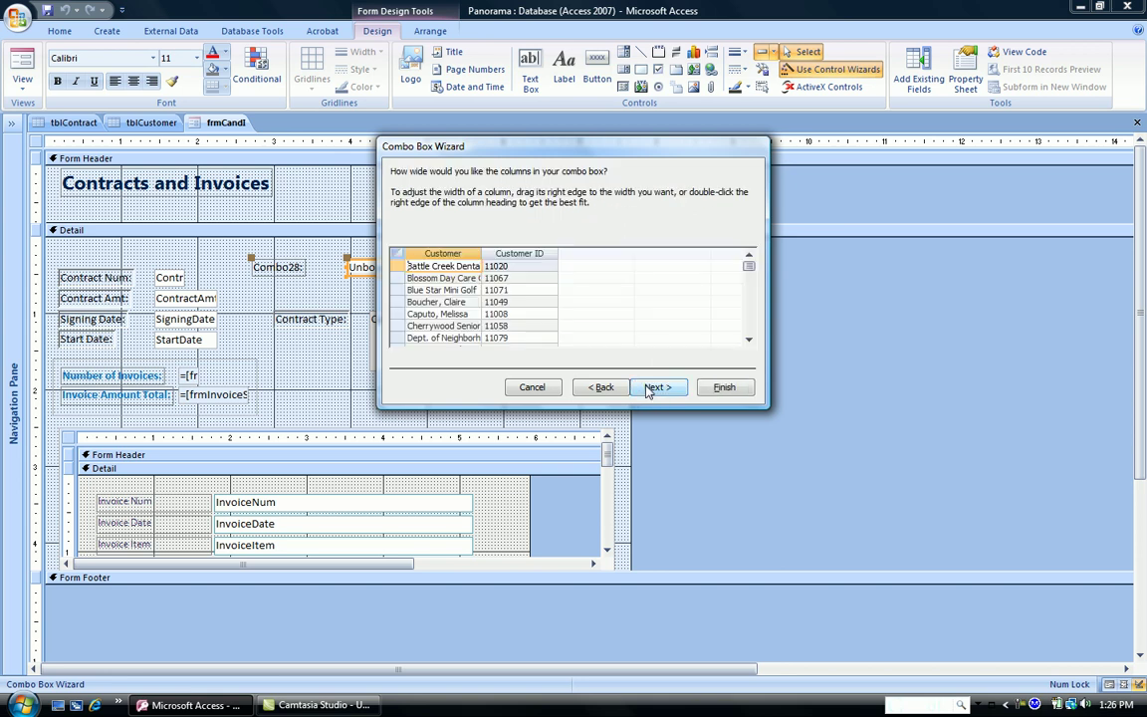
# - Resize the Customer column of the combo box to best fit, repeating it for the longer names further down
pyautogui.doubleClick(481, 253)
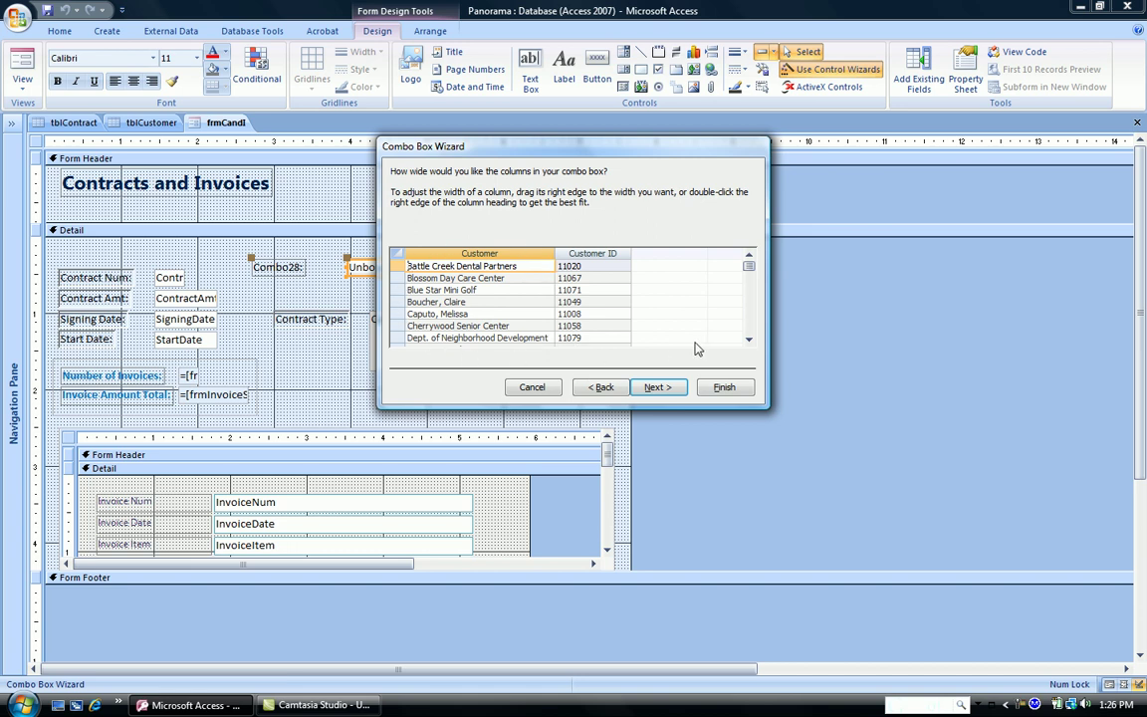
pyautogui.click(750, 341)
pyautogui.click(750, 342)
pyautogui.click(750, 342)
pyautogui.click(750, 341)
pyautogui.click(750, 341)
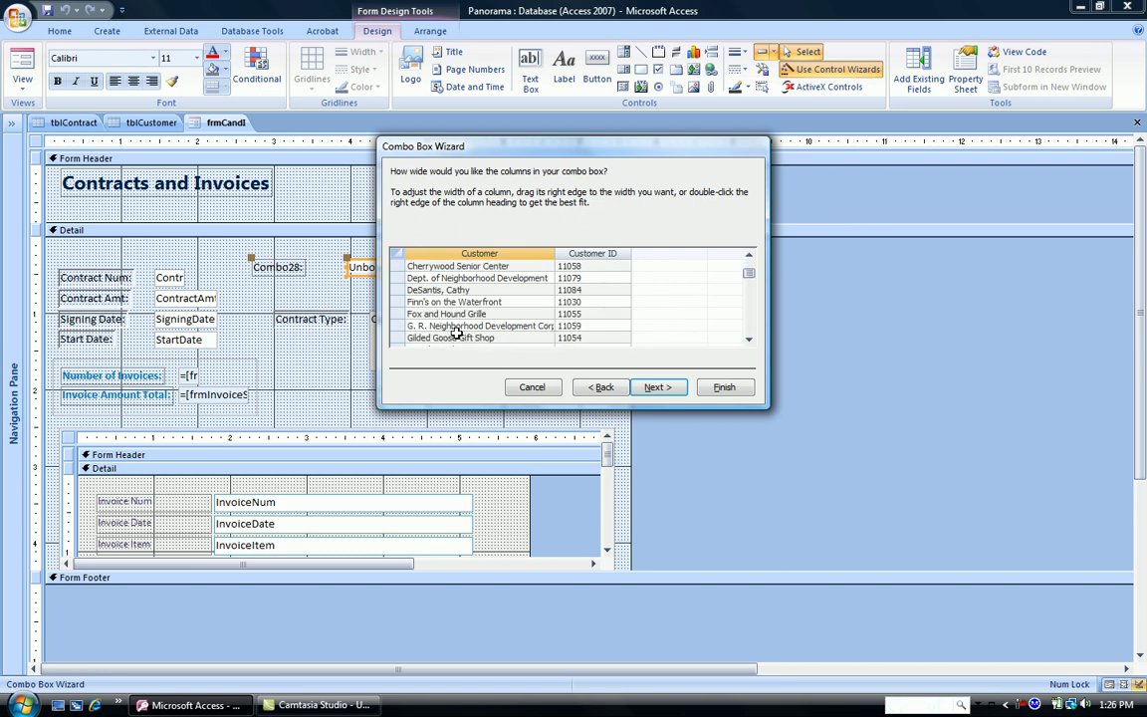
pyautogui.doubleClick(555, 253)
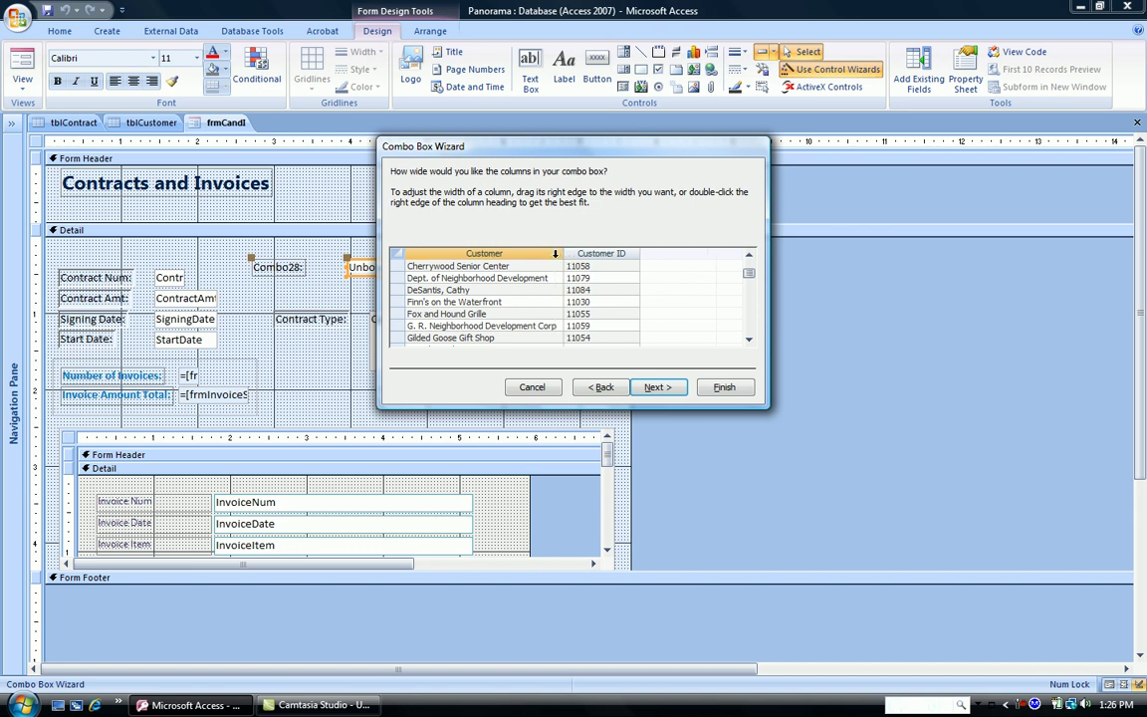
# - Check the remaining entries of the Customer column for names cut off by its width, and return to the first row
pyautogui.click(748, 340)
pyautogui.click(748, 340)
pyautogui.click(749, 340)
pyautogui.click(749, 340)
pyautogui.click(749, 340)
pyautogui.click(749, 341)
pyautogui.click(749, 340)
pyautogui.click(749, 340)
pyautogui.click(748, 340)
pyautogui.click(748, 340)
pyautogui.click(749, 340)
pyautogui.click(749, 340)
pyautogui.click(749, 341)
pyautogui.click(748, 340)
pyautogui.click(749, 341)
pyautogui.click(749, 340)
pyautogui.click(749, 341)
pyautogui.click(749, 340)
pyautogui.click(749, 340)
pyautogui.click(748, 341)
pyautogui.click(749, 340)
pyautogui.click(748, 341)
pyautogui.click(749, 340)
pyautogui.click(748, 340)
pyautogui.click(749, 340)
pyautogui.click(749, 340)
pyautogui.click(748, 340)
pyautogui.click(749, 341)
pyautogui.tripleClick(749, 340)
pyautogui.click(749, 341)
pyautogui.click(748, 340)
pyautogui.click(748, 341)
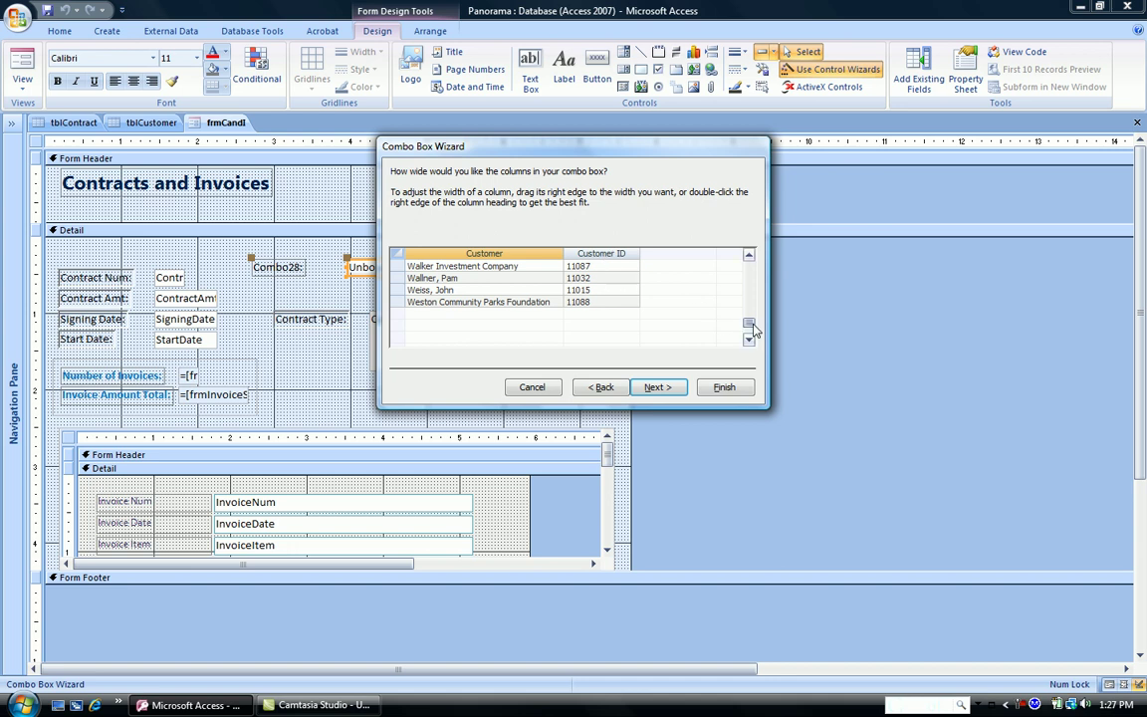
pyautogui.moveTo(749, 323); pyautogui.dragTo(738, 278)
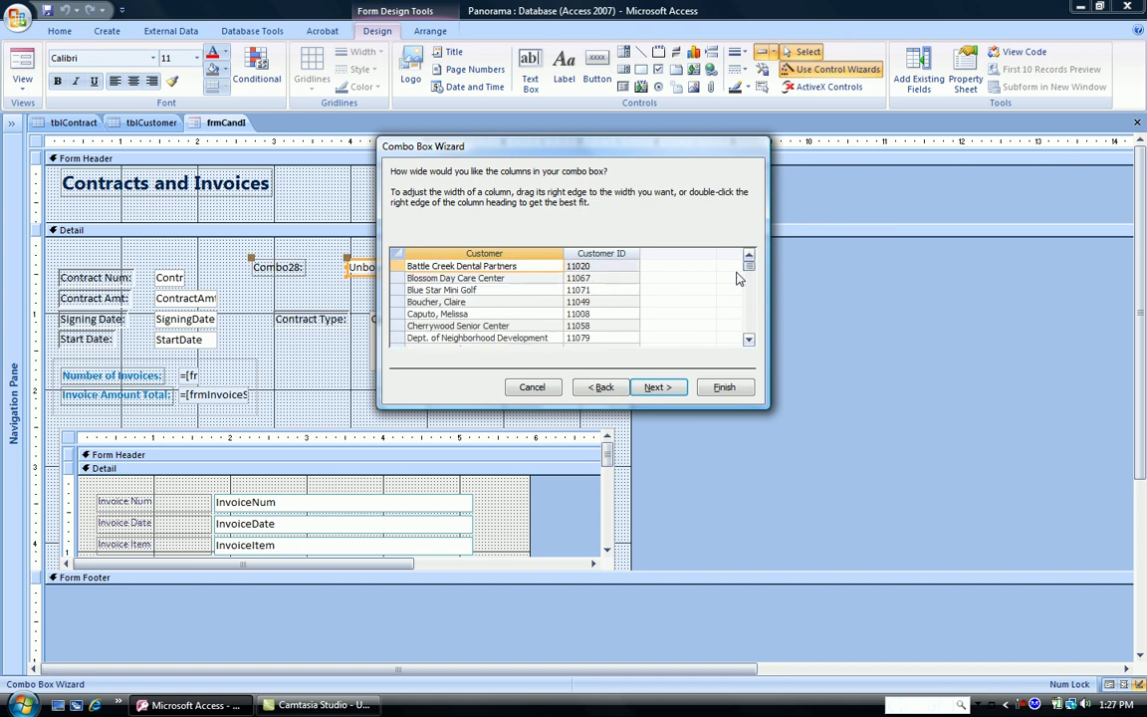
# - Choose CustomerID as the combo box column that supplies the value, and store that value in the CustomerID field
pyautogui.click(655, 389)
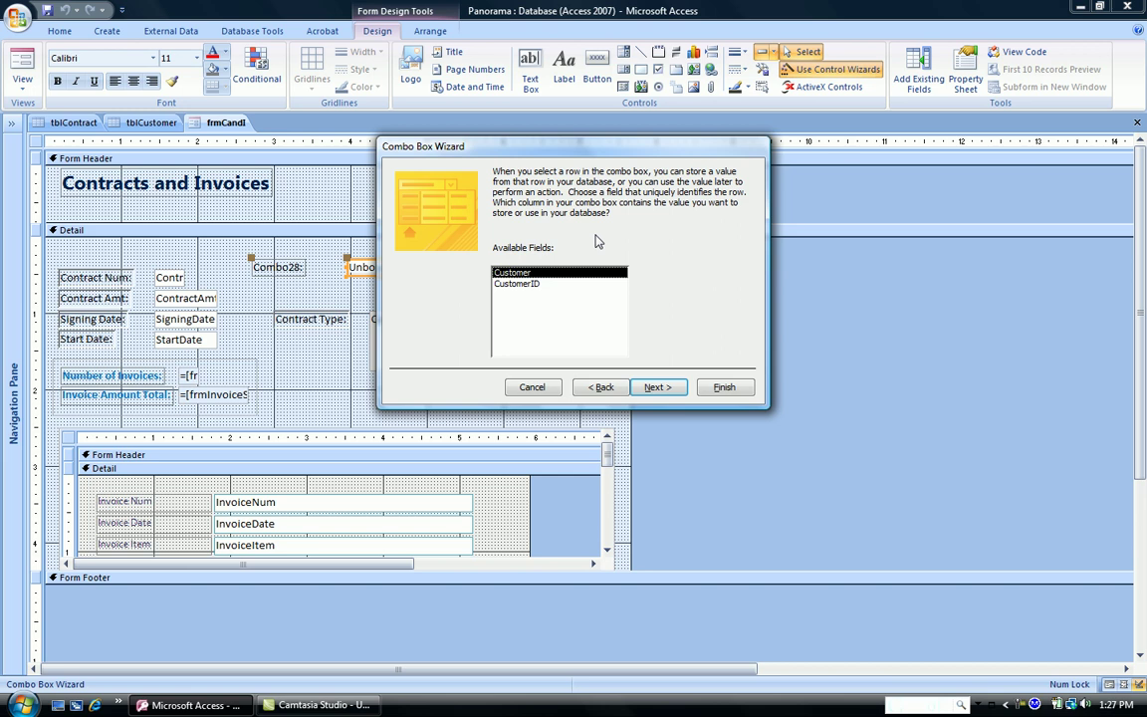
pyautogui.click(523, 284)
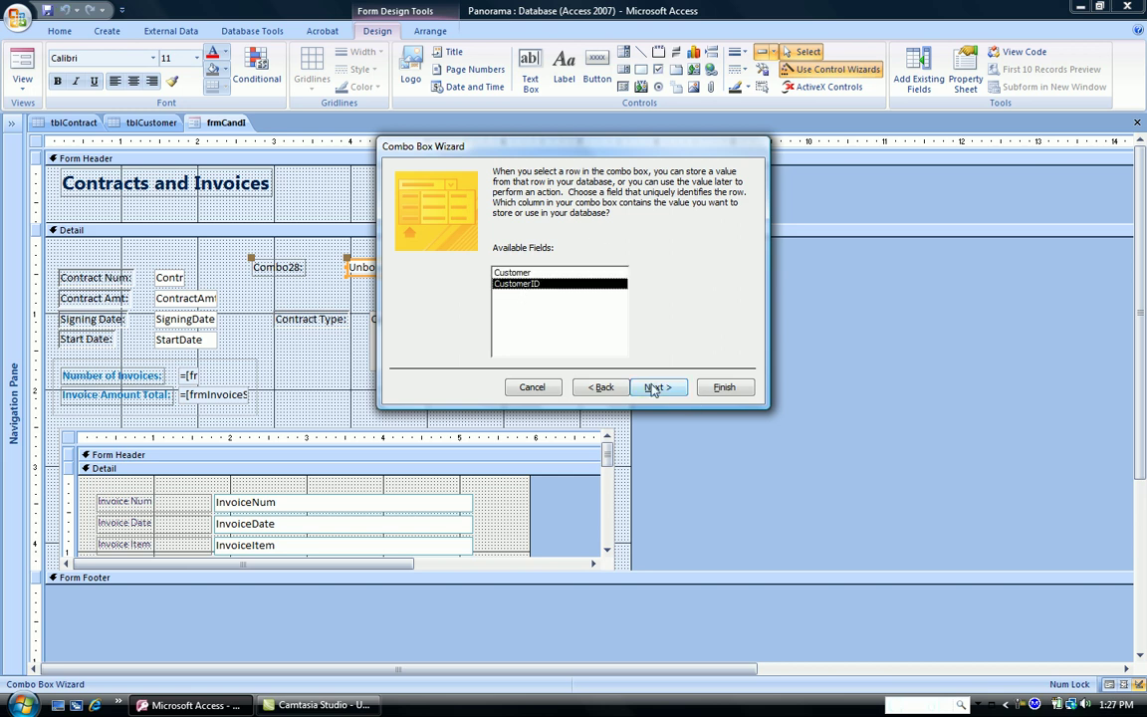
pyautogui.click(654, 389)
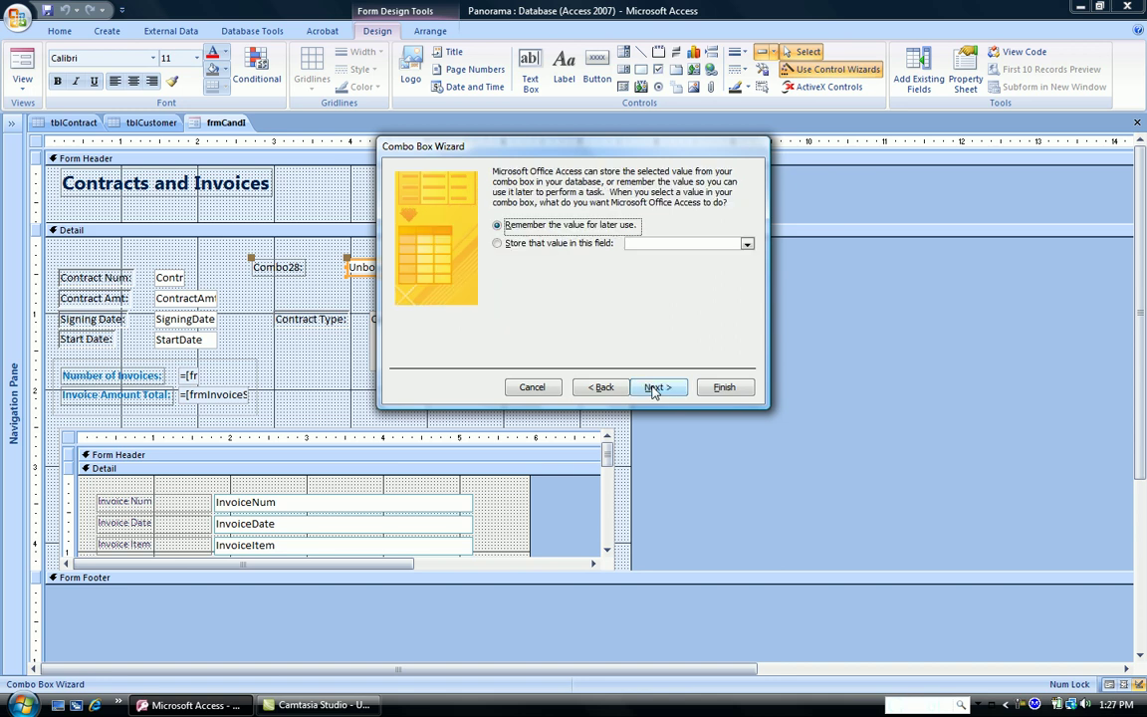
pyautogui.click(497, 244)
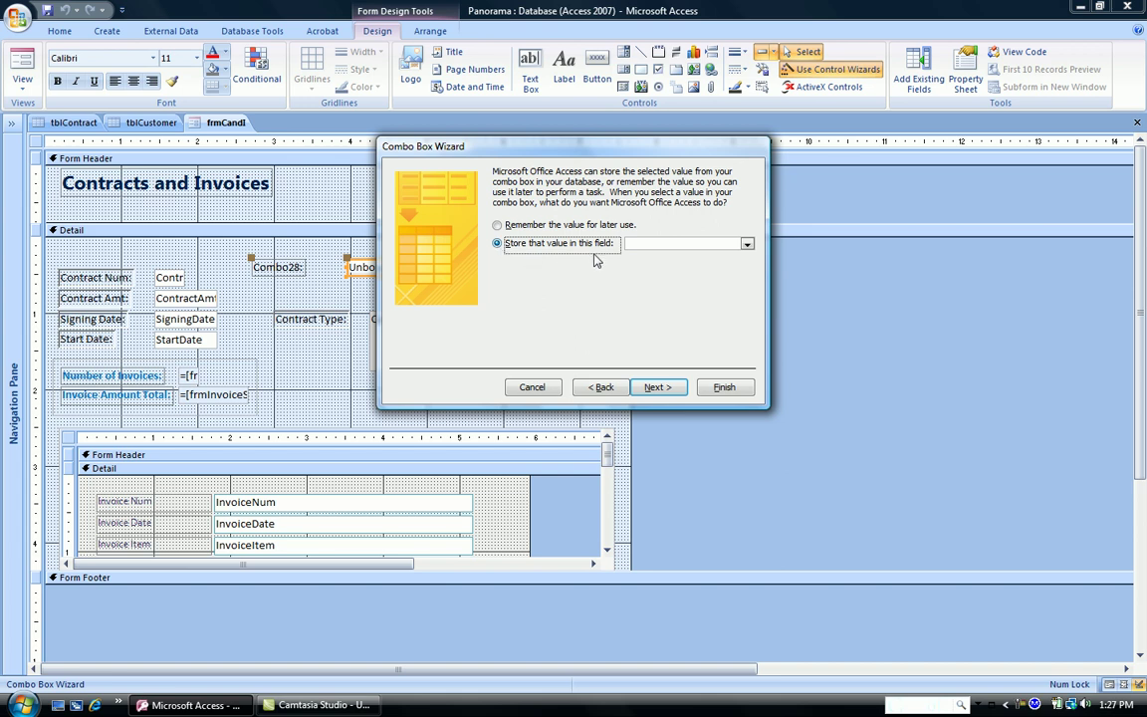
pyautogui.click(746, 245)
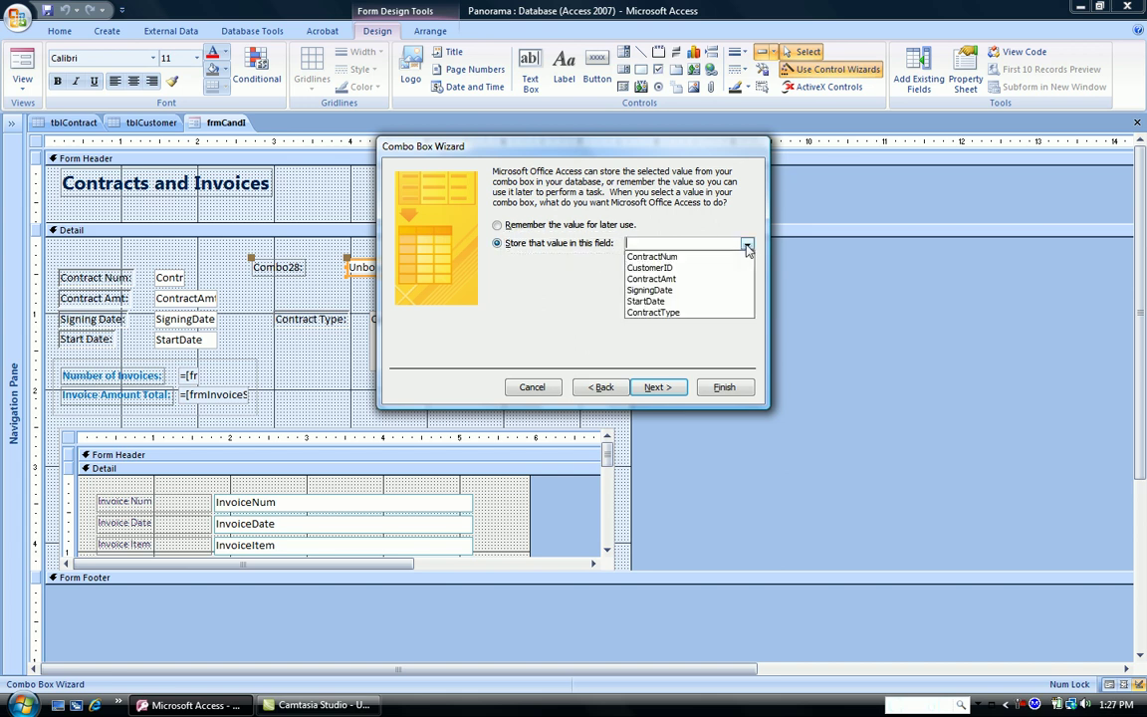
pyautogui.click(682, 269)
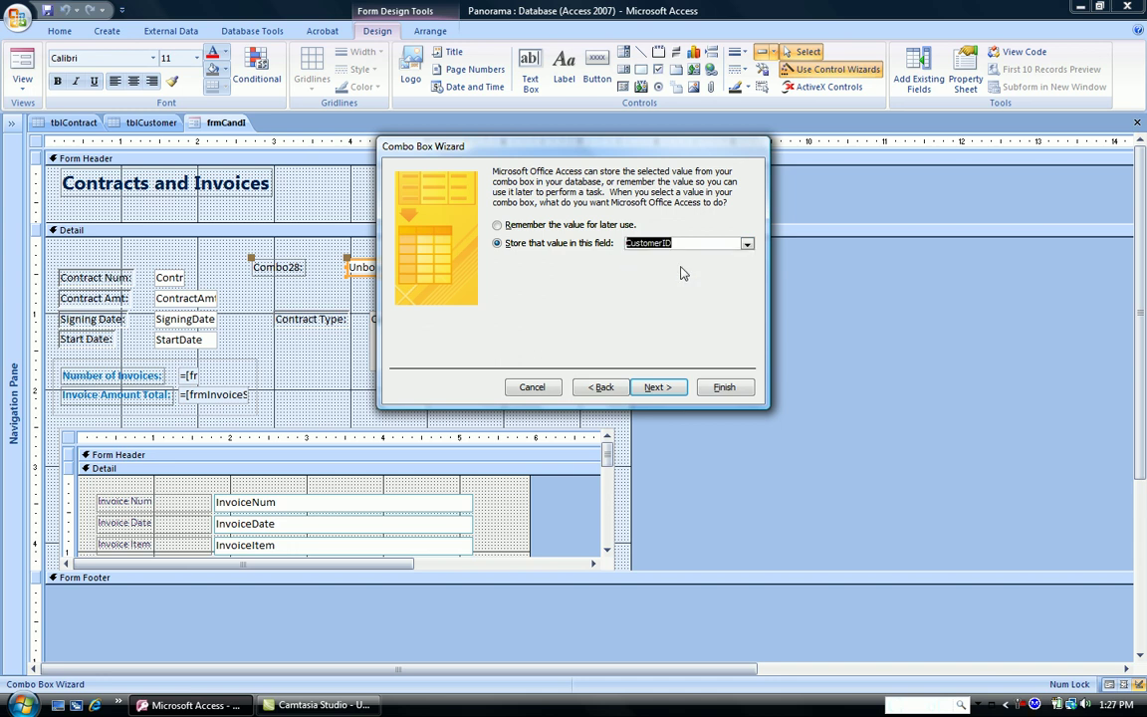
pyautogui.click(659, 387)
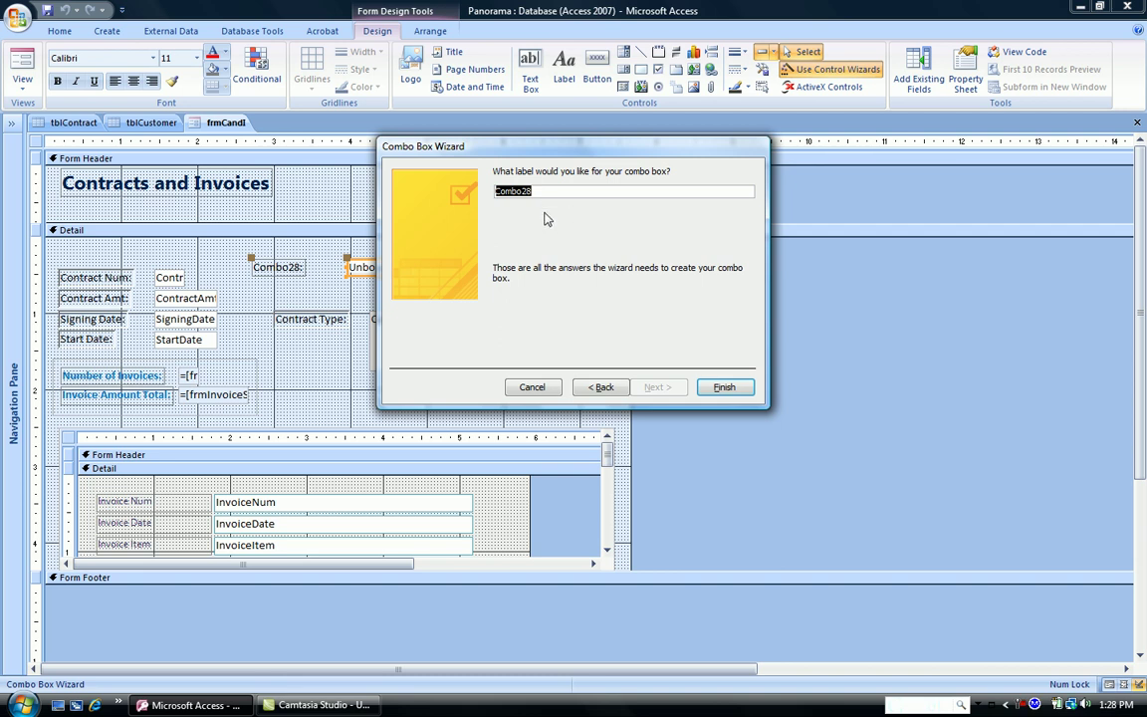
# - Label the combo box CustomerID to complete the wizard, and display its customer list in Form View
pyautogui.write('CustomerID')
pyautogui.click(730, 388)
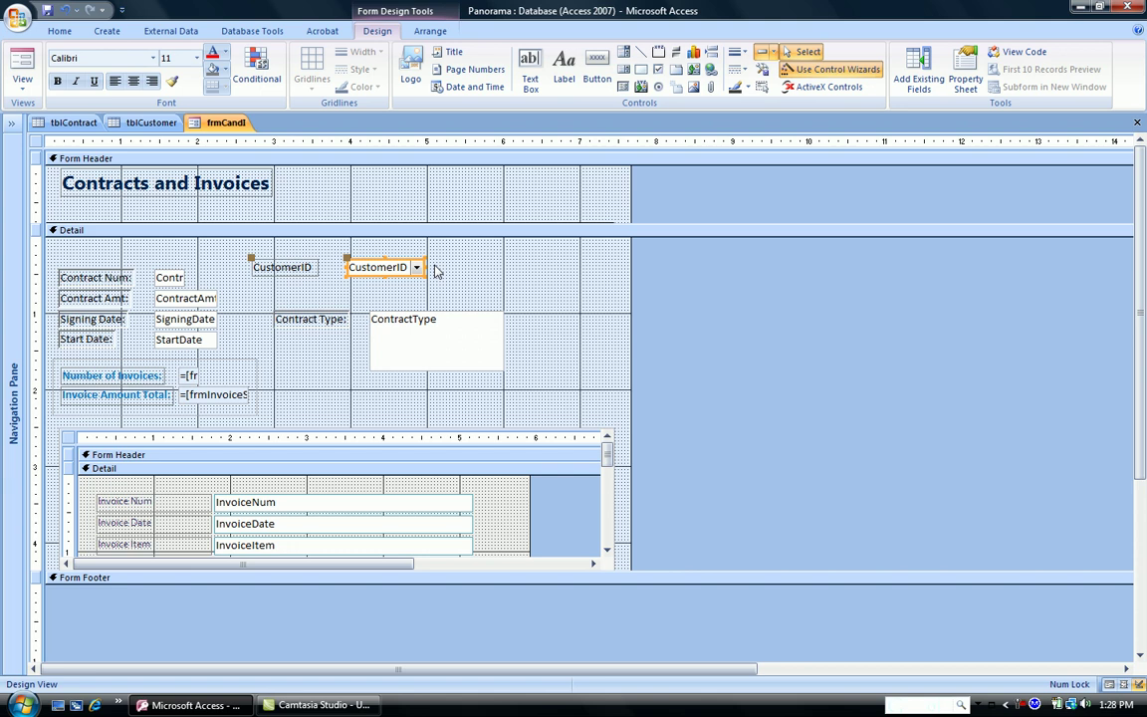
pyautogui.click(20, 65)
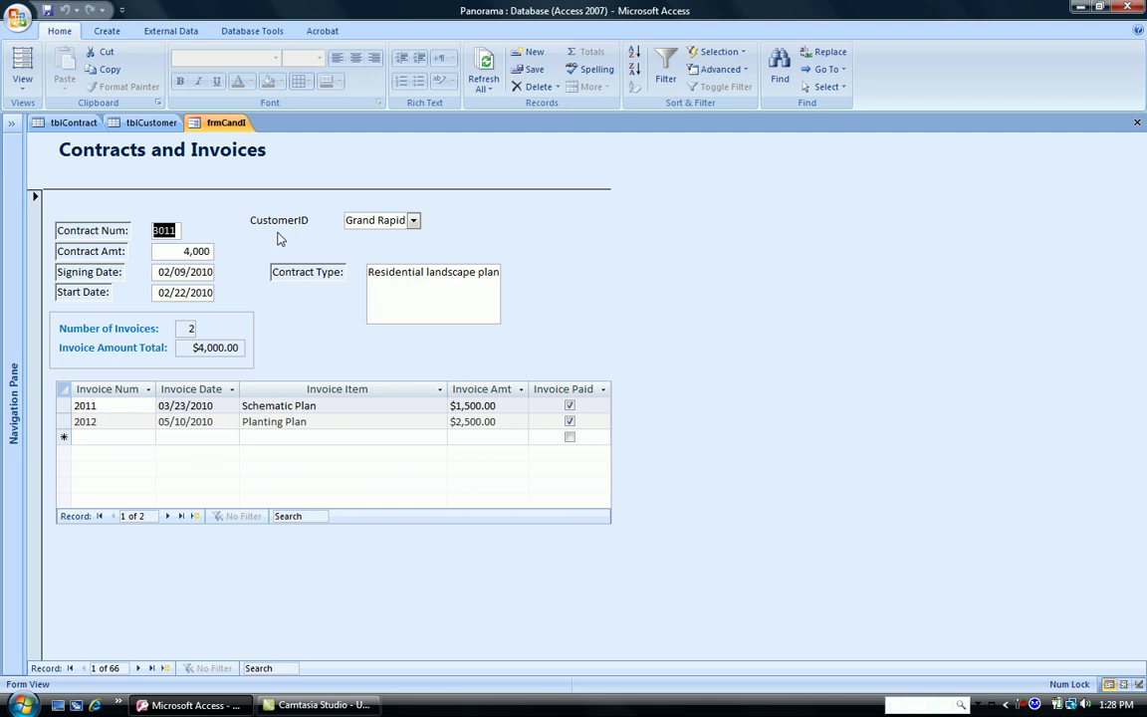
pyautogui.click(414, 221)
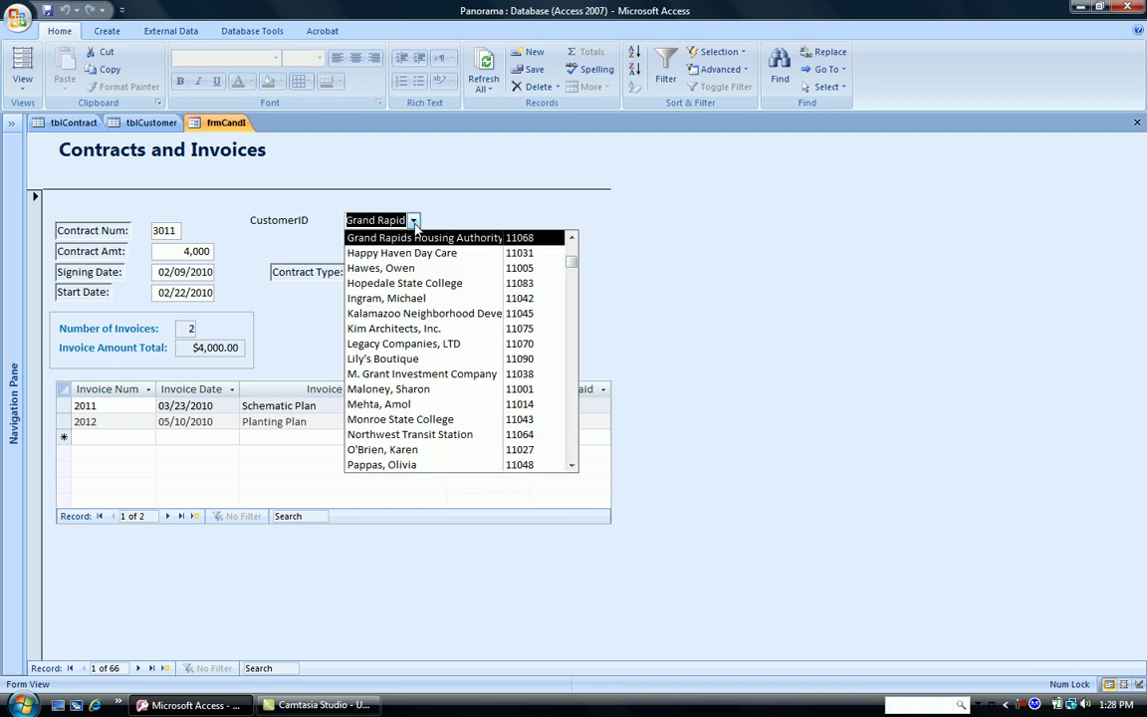